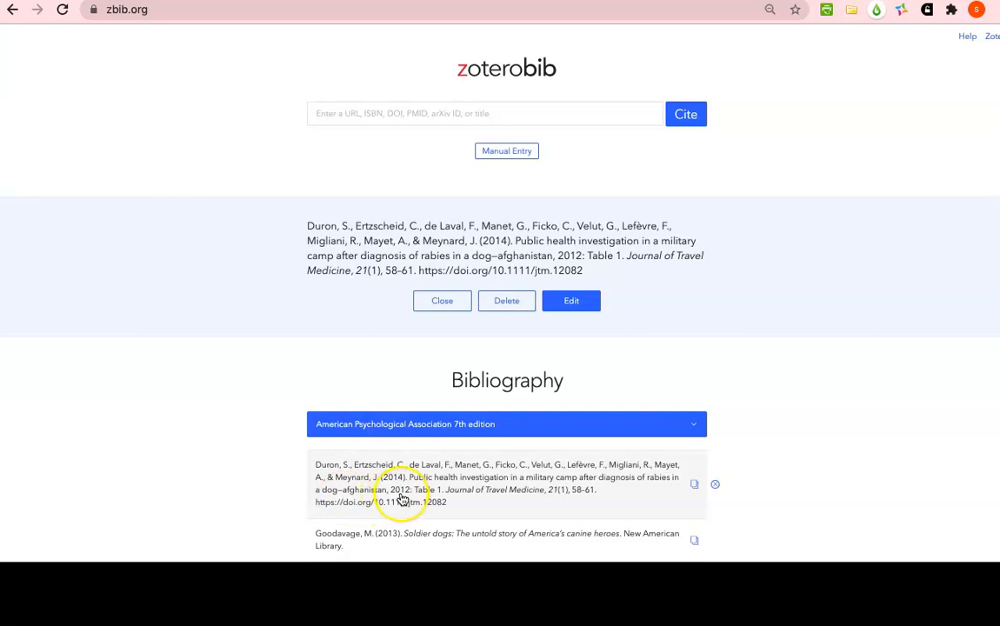
Clear the Library Catalog field of the Journal of Travel Medicine article's entry and finish editing it
scroll(409, 503, down, 2)
scroll(403, 500, down, 1)
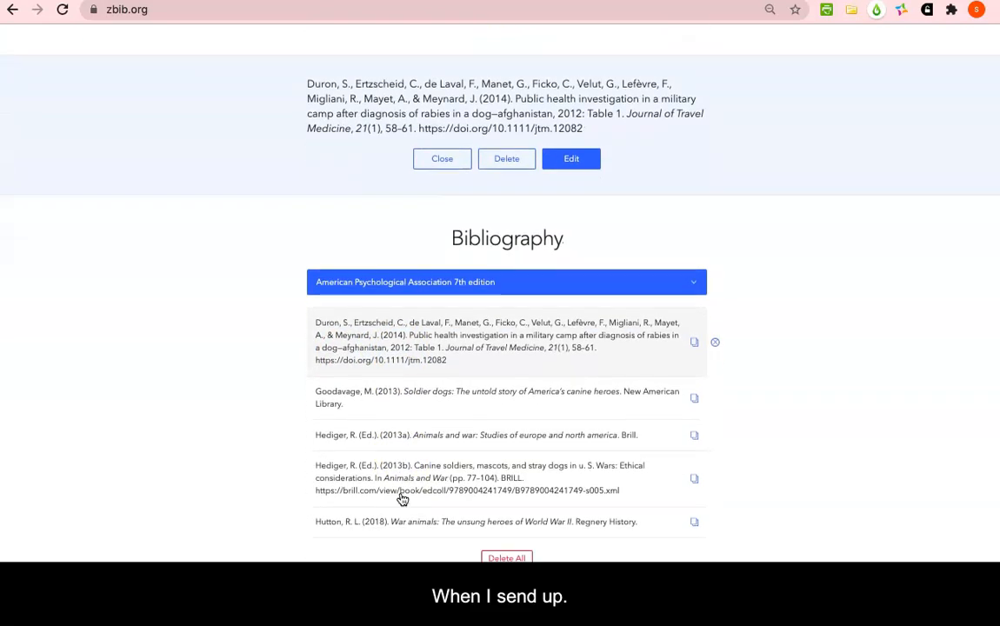
click(439, 342)
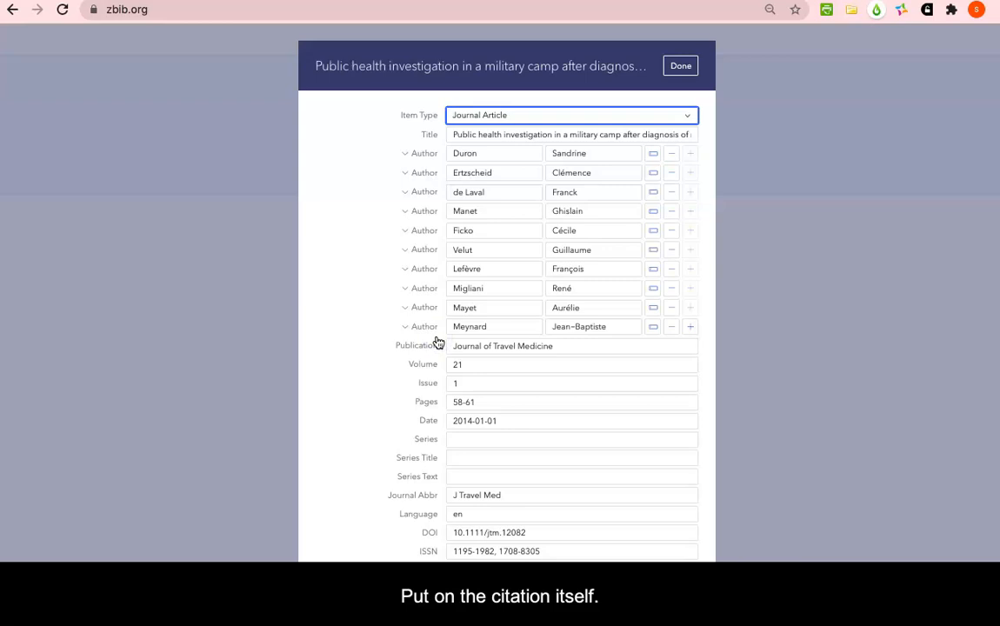
scroll(529, 398, down, 3)
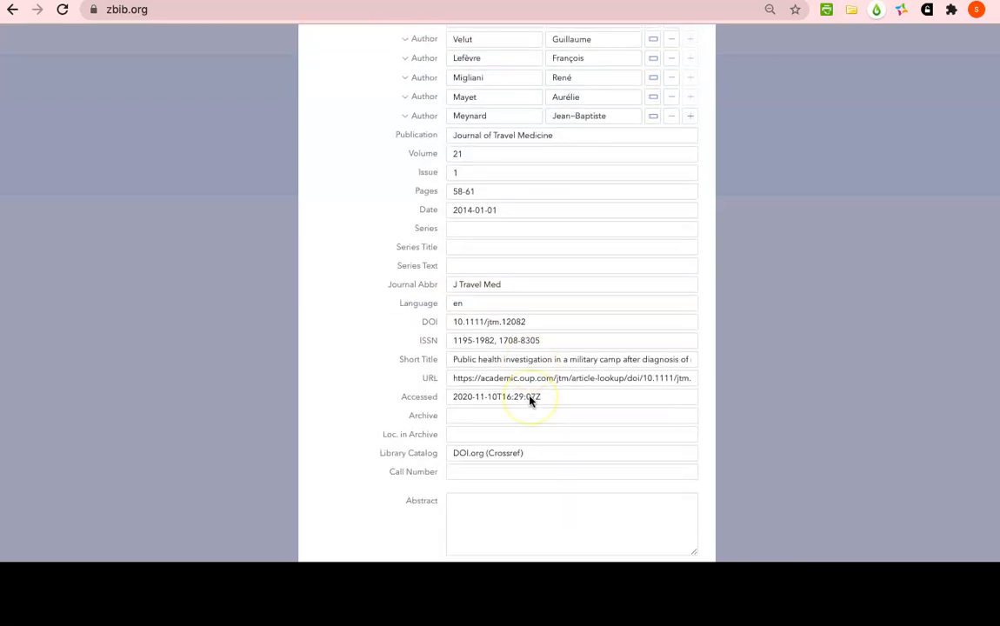
scroll(530, 401, down, 2)
click(539, 348)
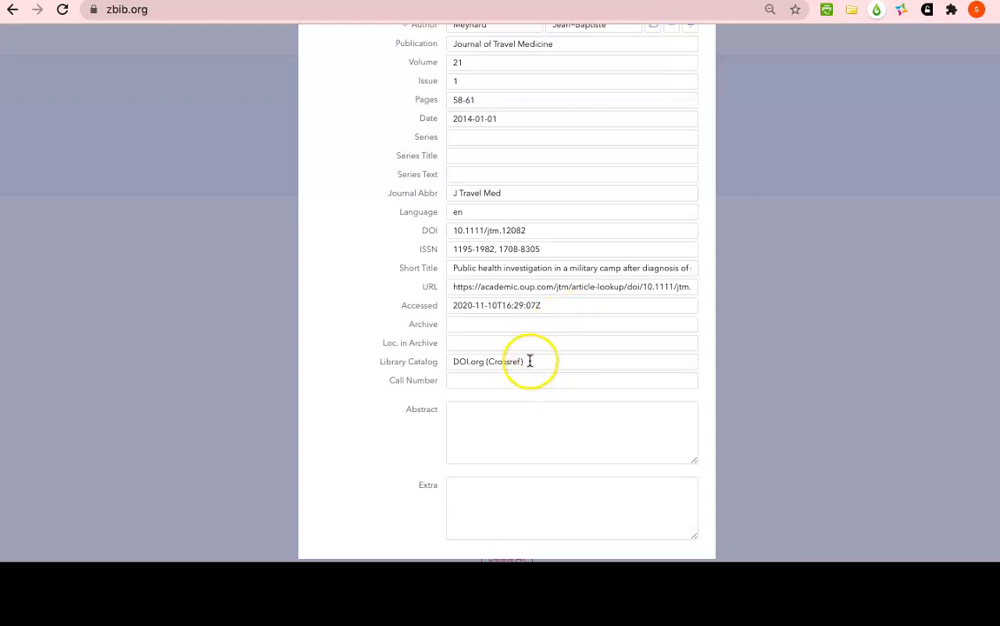
drag(529, 361, 430, 360)
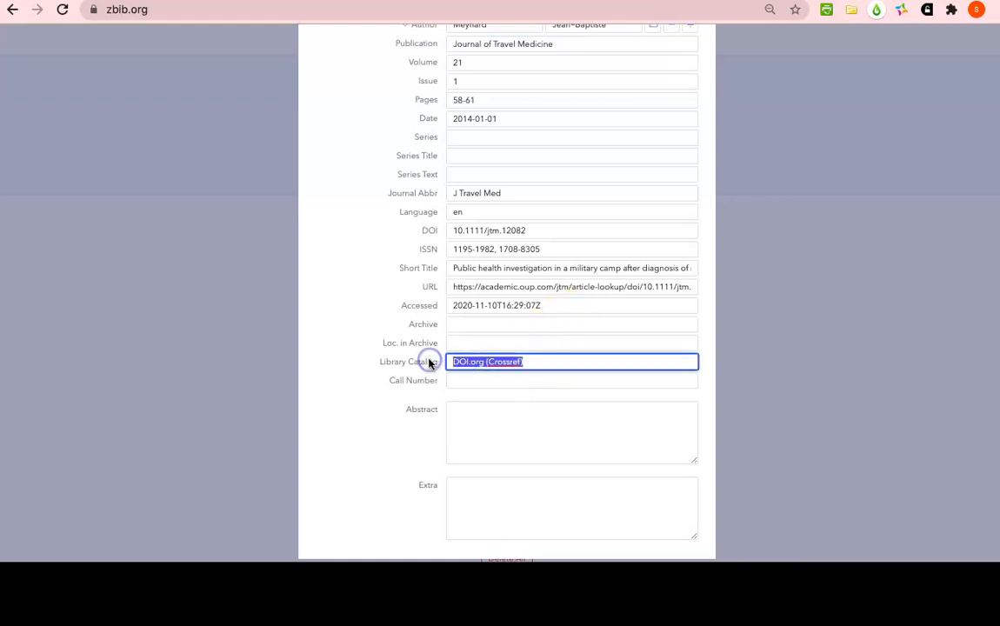
key(BackSpace)
scroll(428, 363, up, 5)
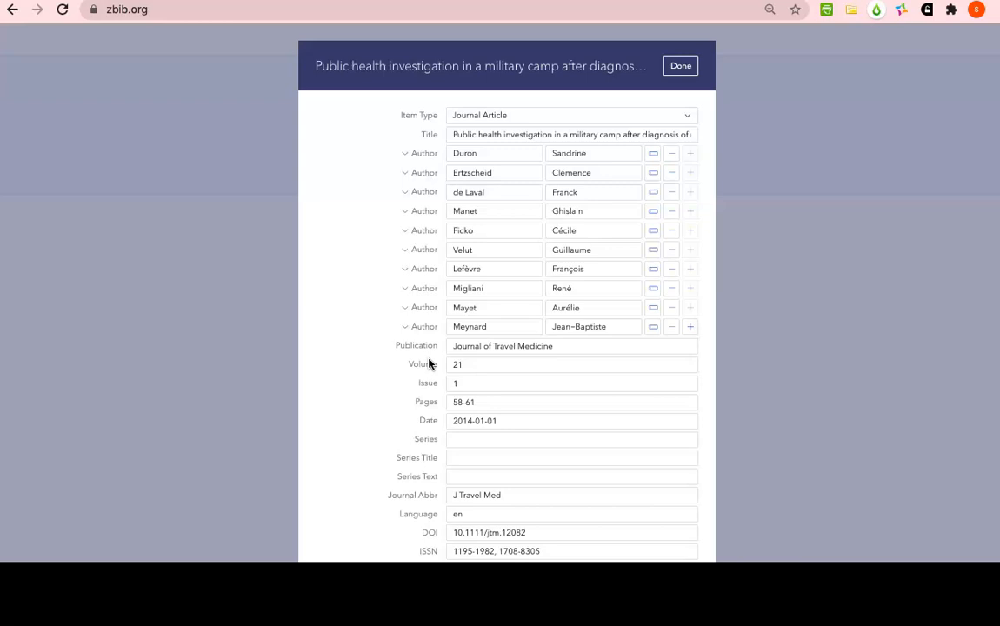
click(683, 66)
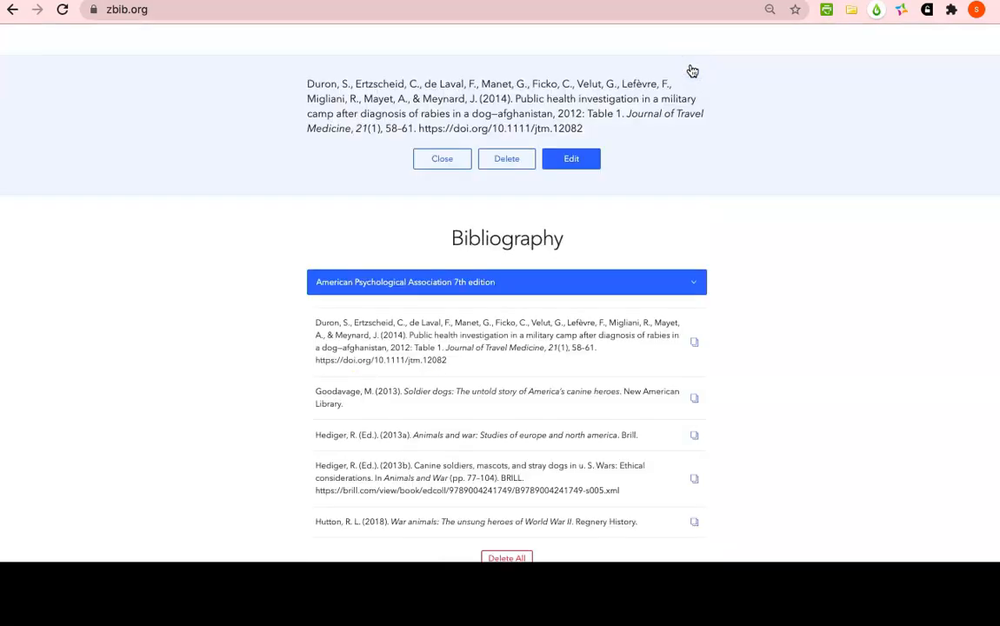
Preview the in-text citation for the Journal of Travel Medicine article and cancel without copying it
click(694, 399)
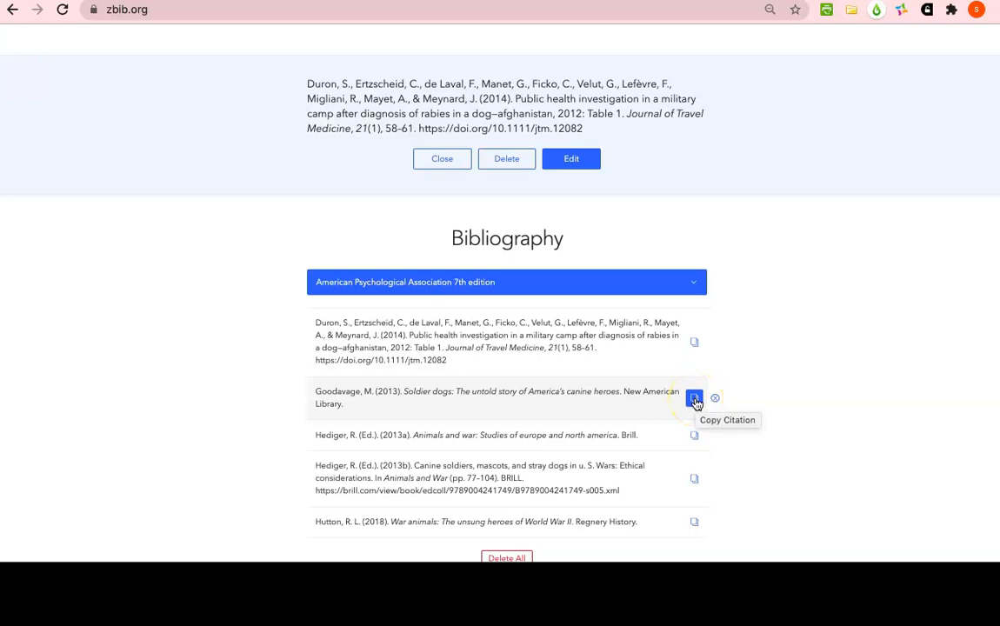
click(694, 341)
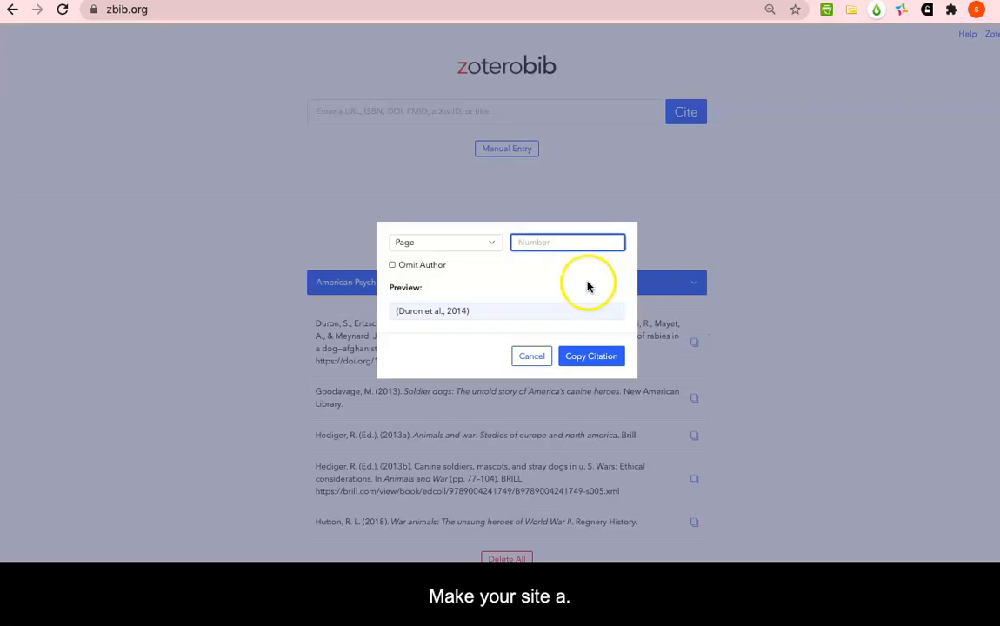
click(532, 358)
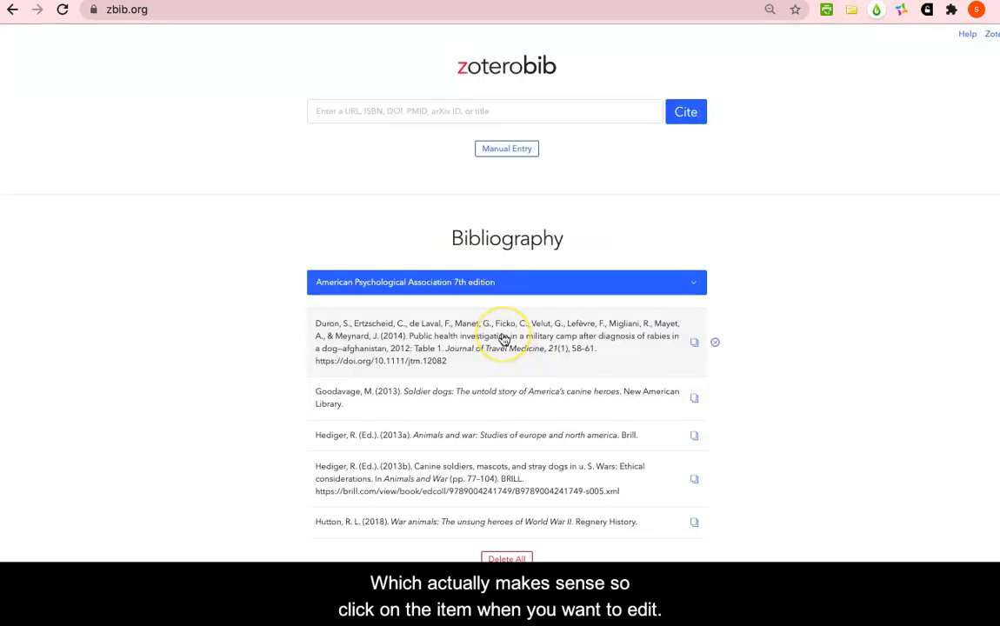
click(693, 345)
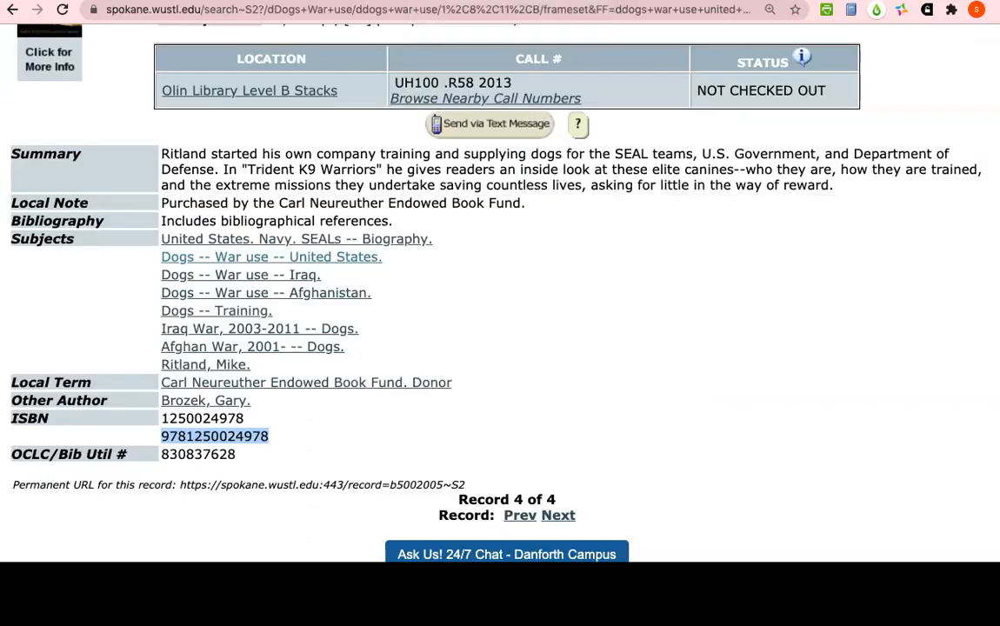
scroll(324, 323, up, 1)
scroll(323, 323, up, 3)
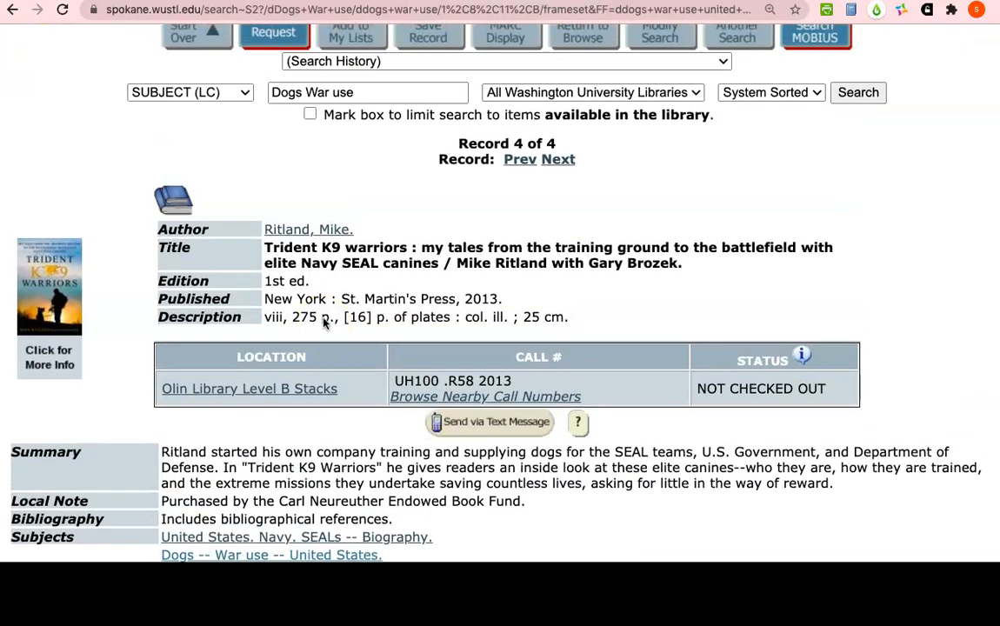
scroll(324, 323, down, 4)
scroll(324, 323, down, 1)
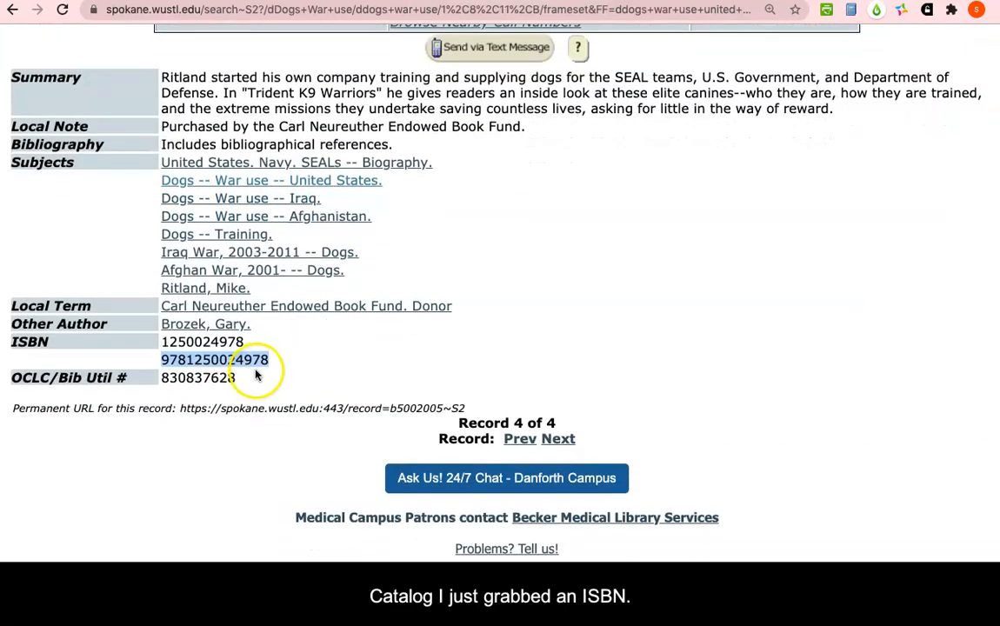
scroll(291, 319, up, 2)
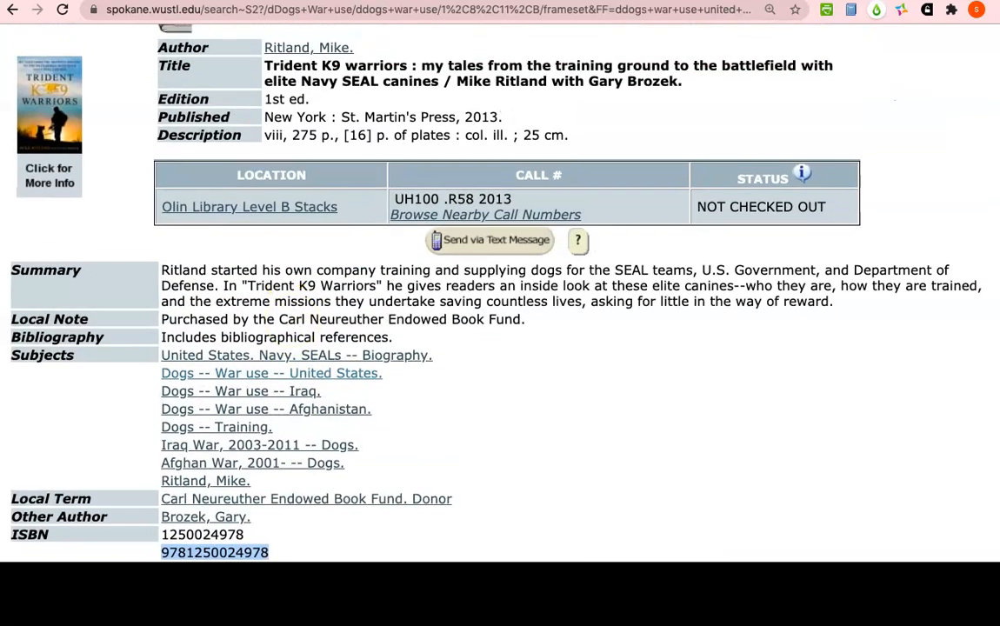
click(96, 3)
click(341, 110)
key(super+v)
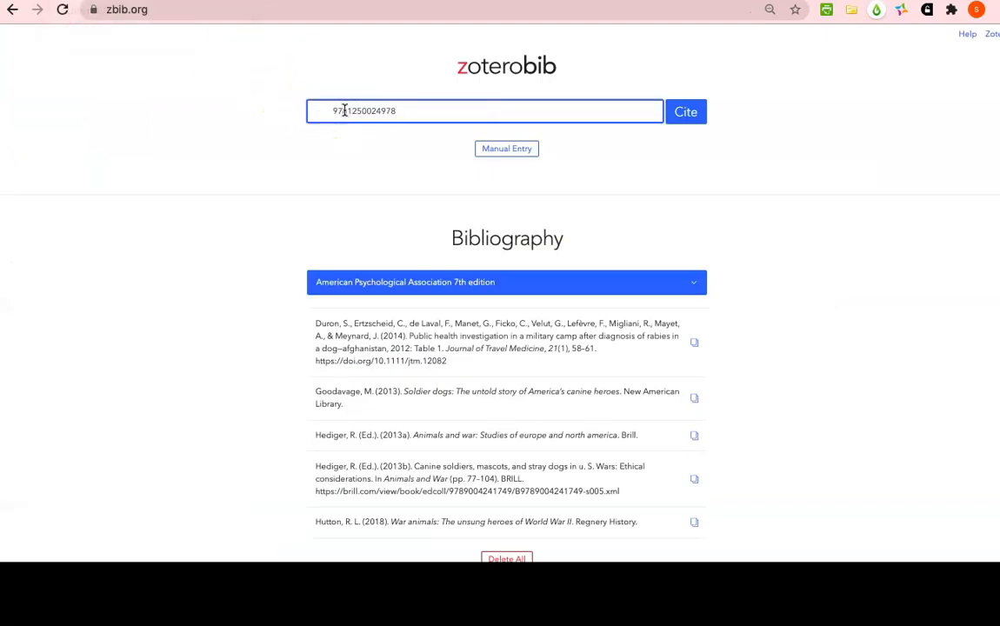
click(331, 112)
key(BackSpace)
key(Return)
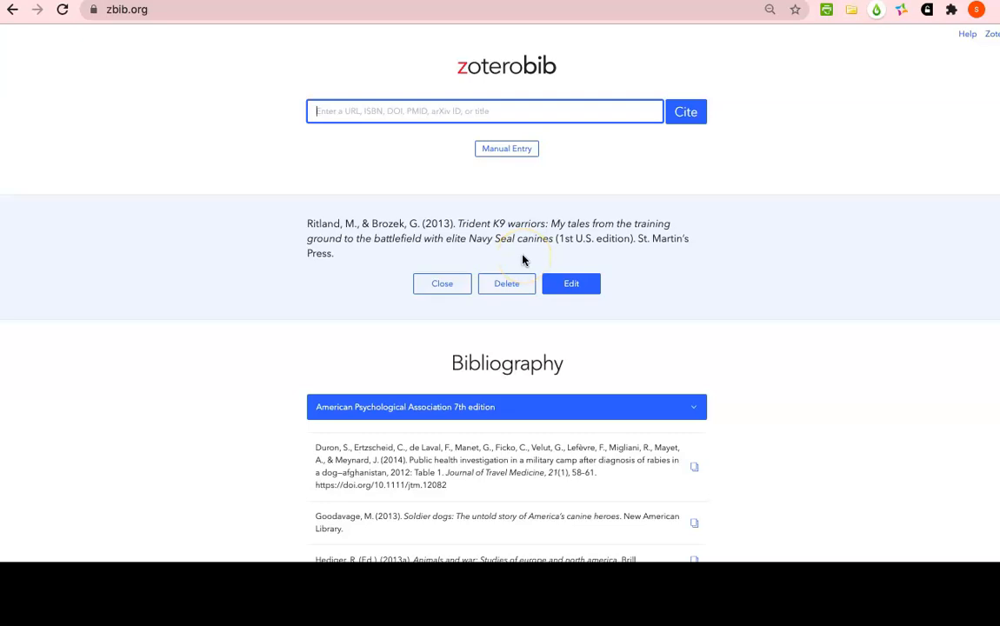
Review the bibliography and its export formats, and copy the whole American Psychological Association 7th edition bibliography to the clipboard
scroll(522, 260, down, 4)
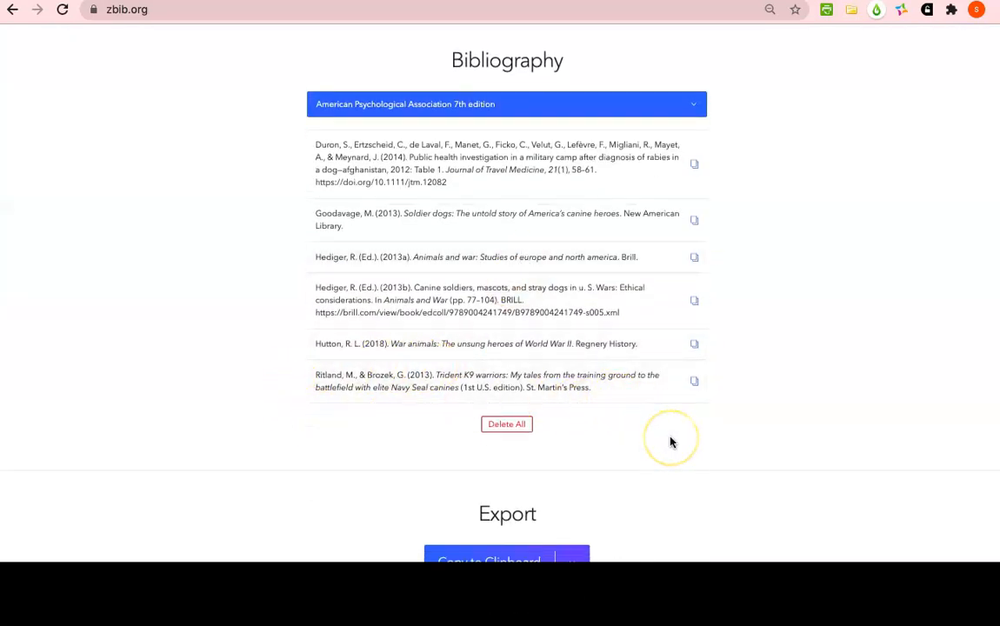
scroll(822, 303, down, 3)
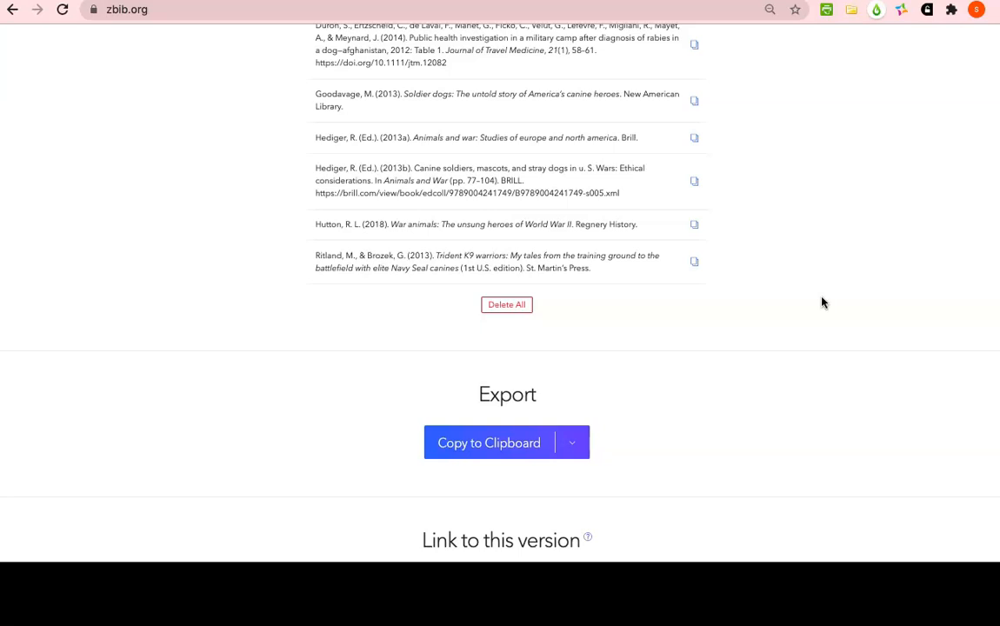
scroll(823, 302, down, 3)
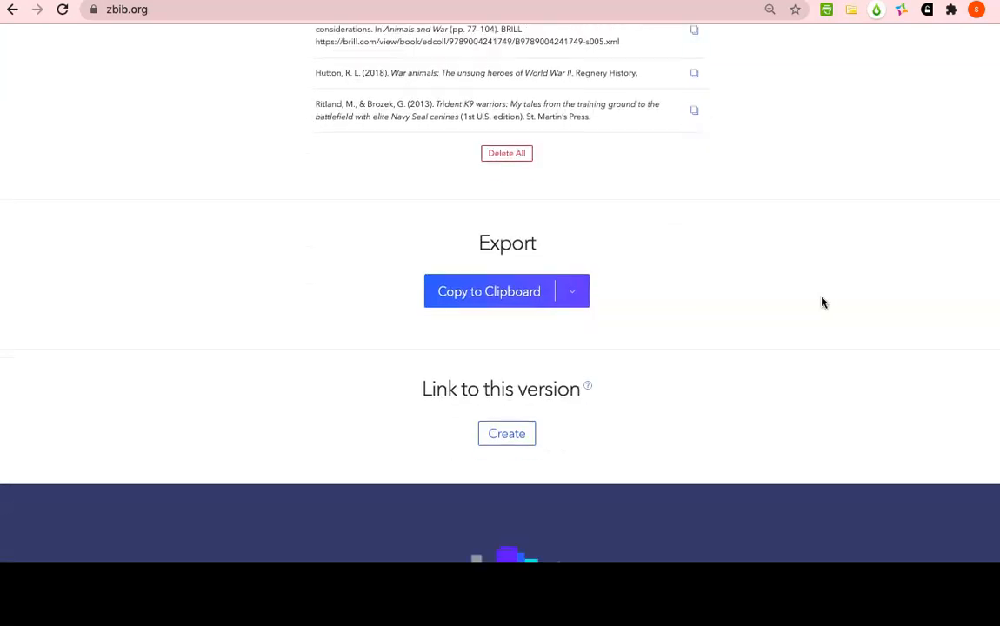
click(570, 291)
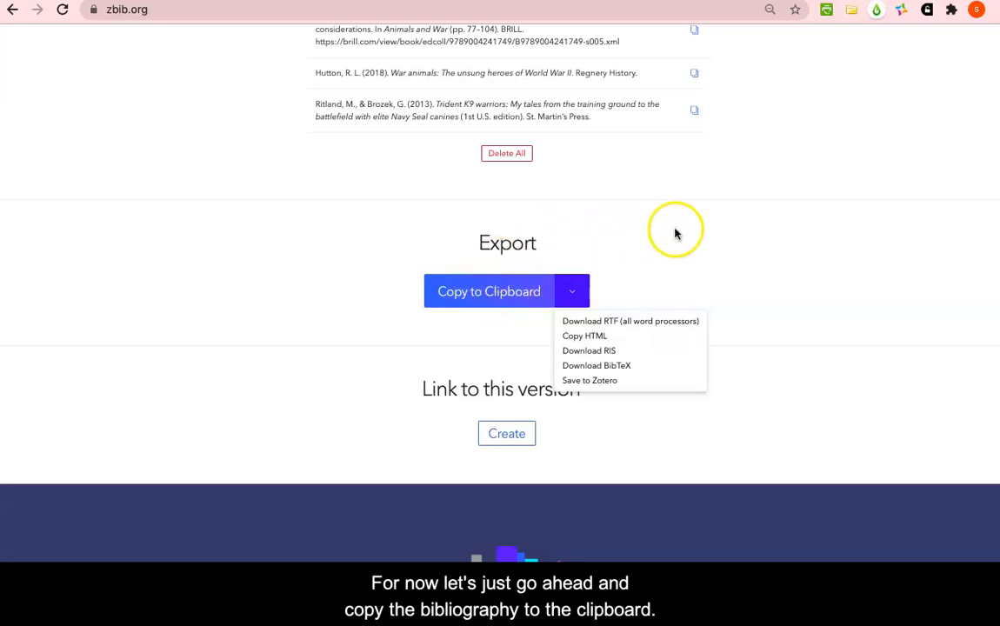
click(495, 291)
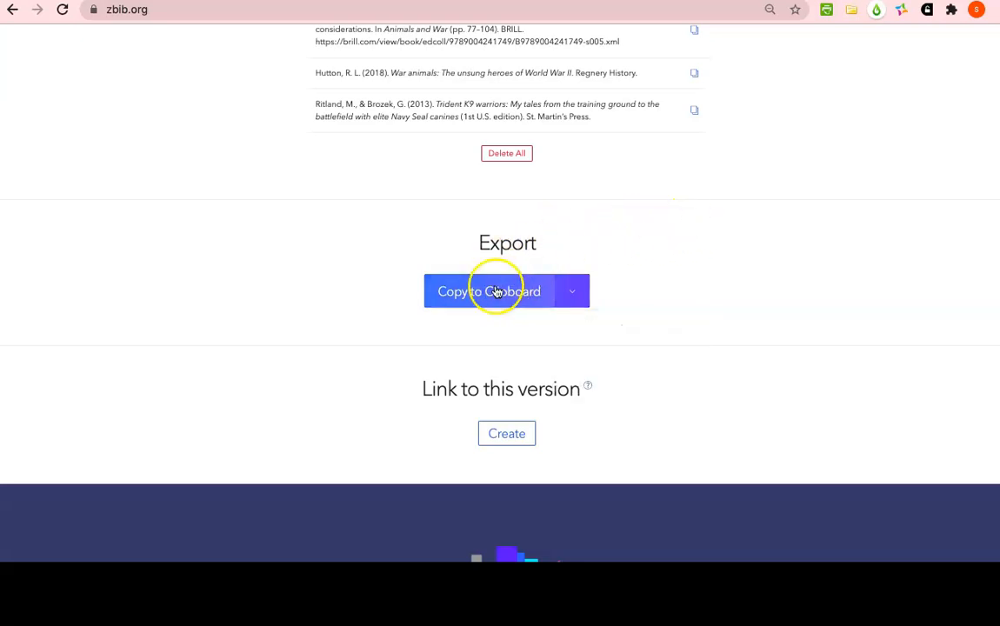
scroll(496, 282, up, 5)
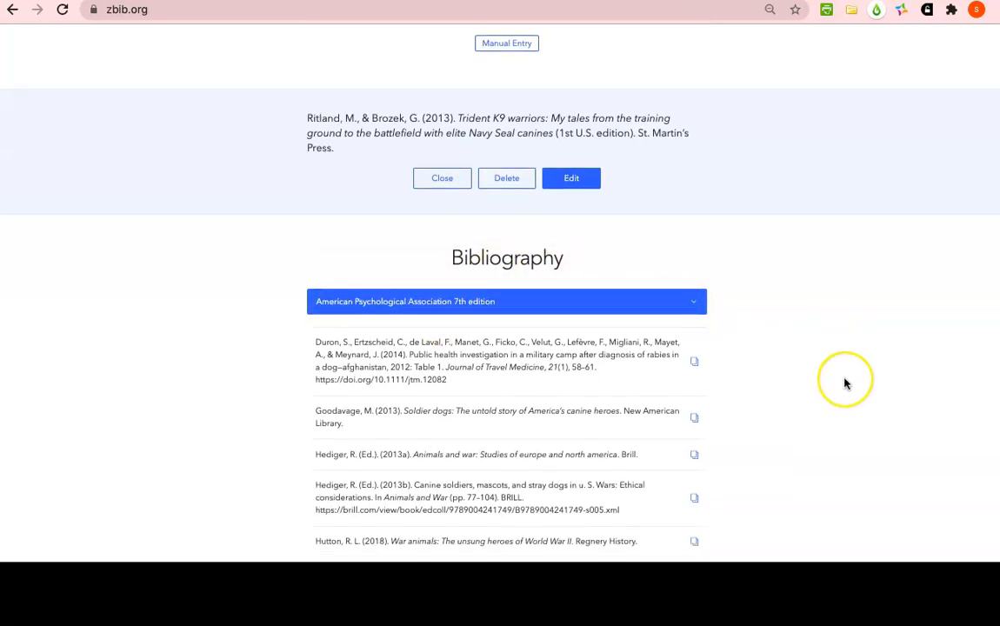
scroll(843, 380, down, 4)
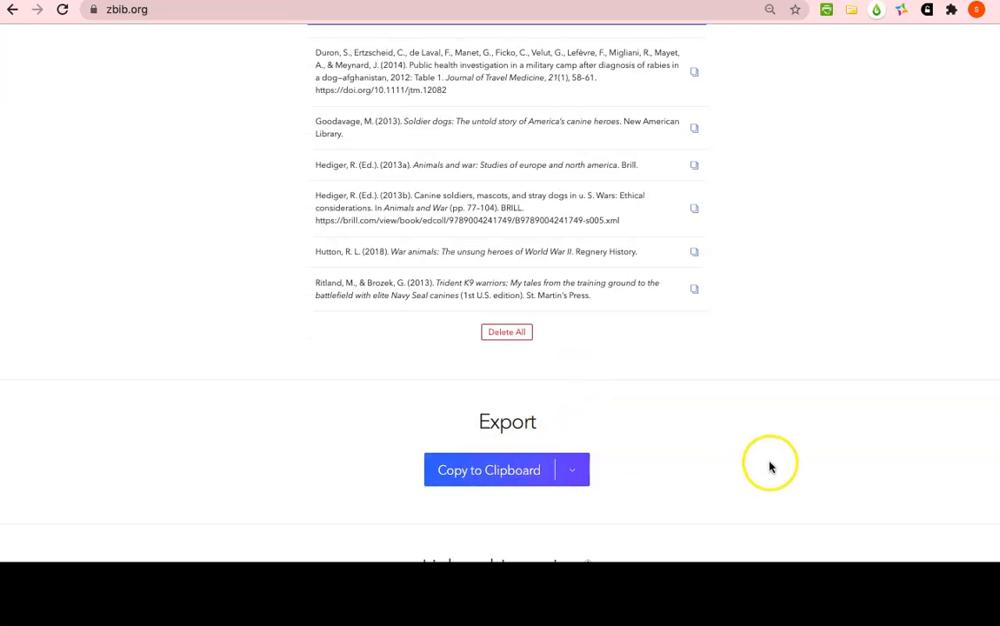
scroll(764, 469, down, 3)
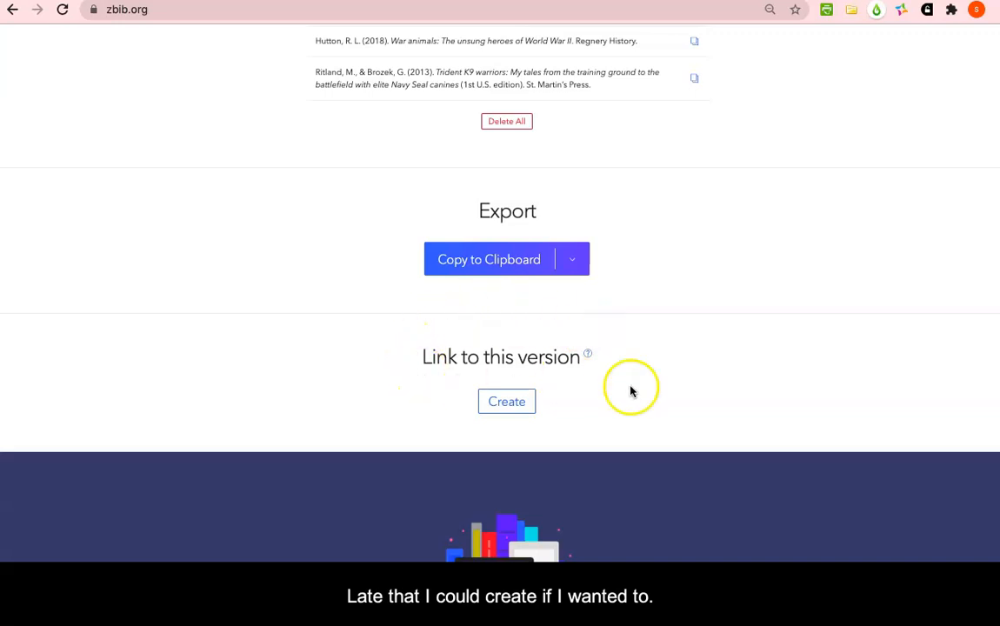
click(487, 264)
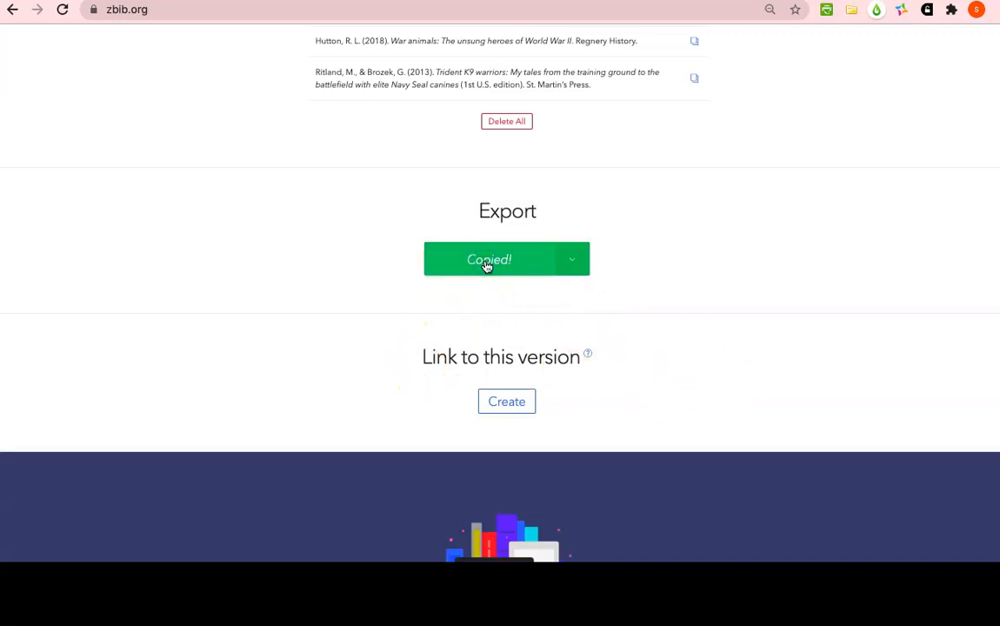
Switch to Microsoft Word, paste the copied reference list under the Bibliography heading, and check the pasted entries
key(super+Tab)
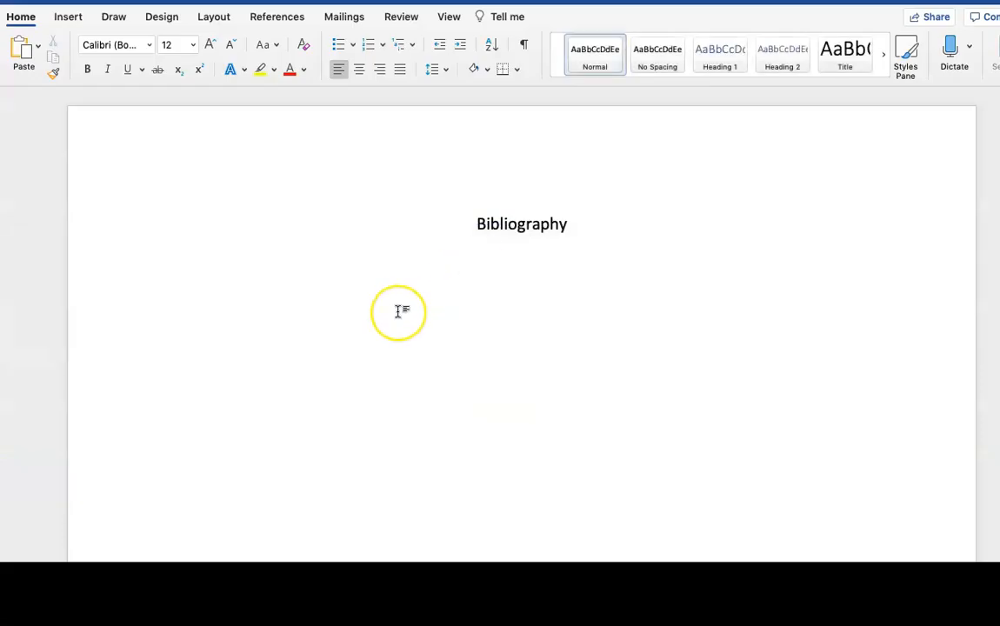
click(398, 311)
key(super+v)
scroll(379, 322, down, 5)
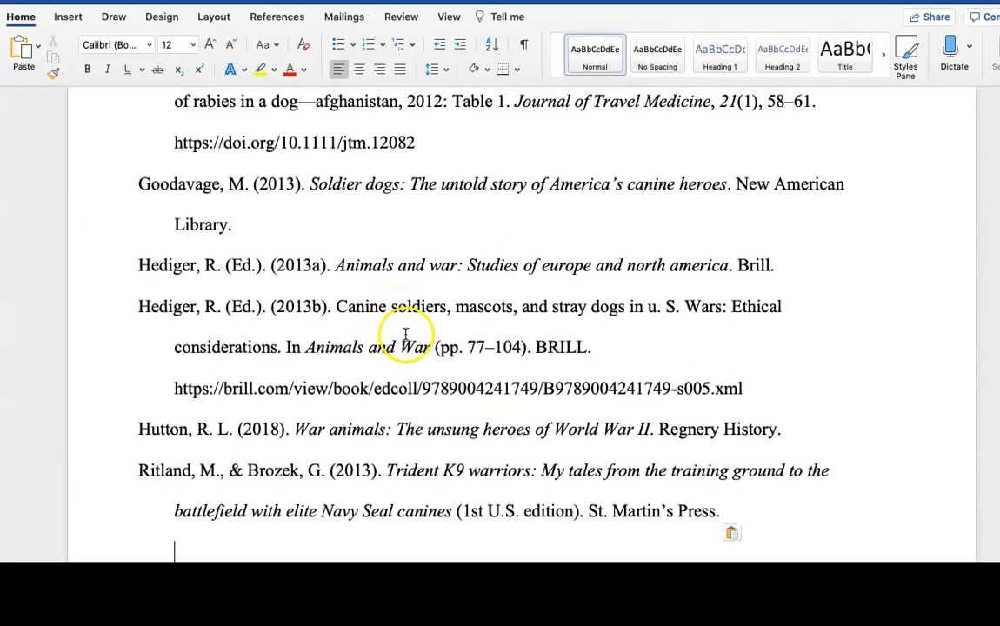
scroll(415, 348, up, 2)
scroll(415, 348, up, 5)
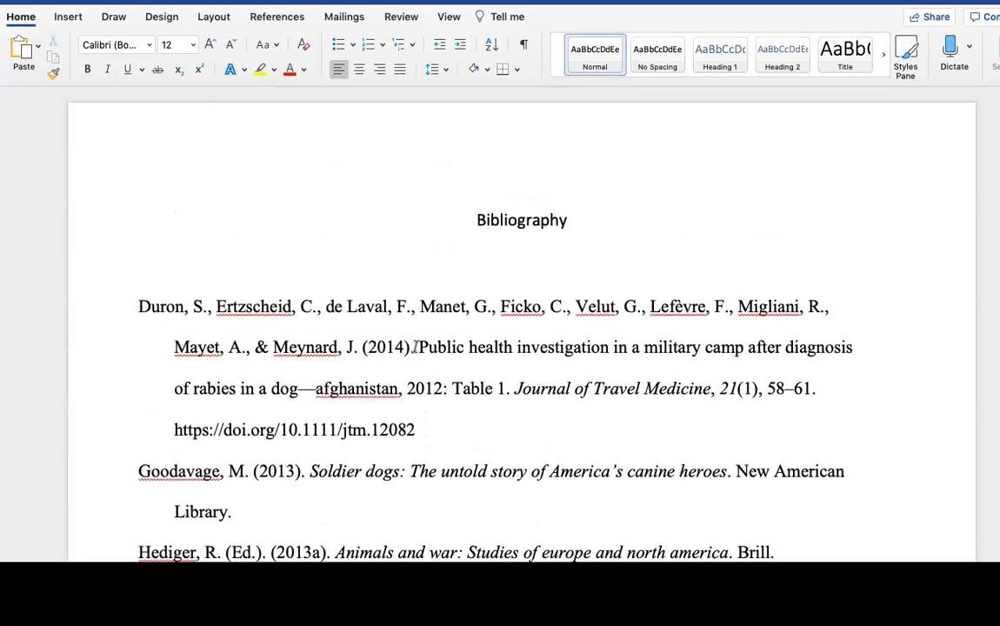
scroll(416, 347, down, 1)
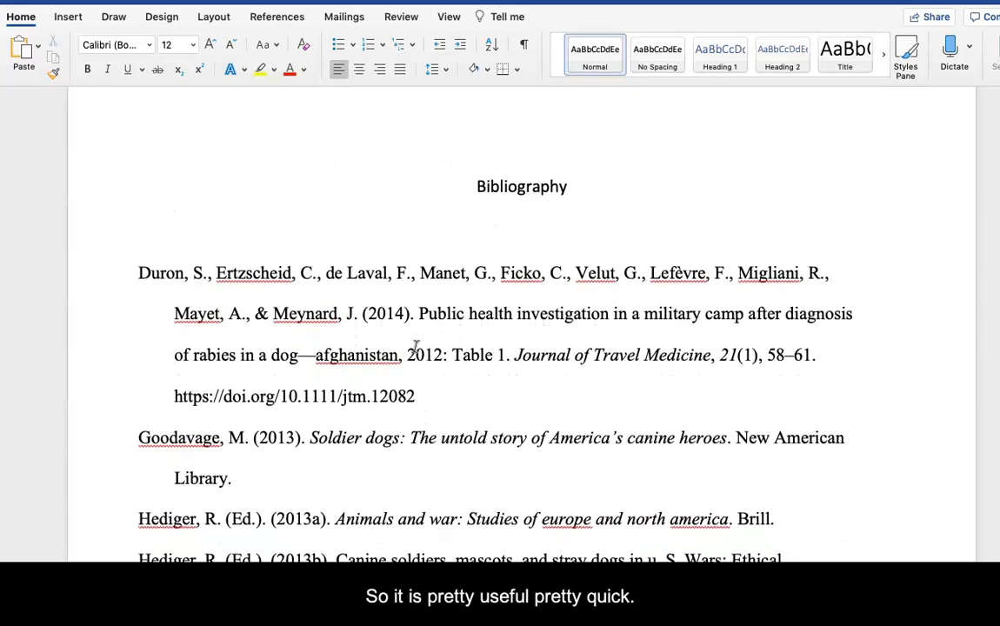
scroll(415, 347, up, 1)
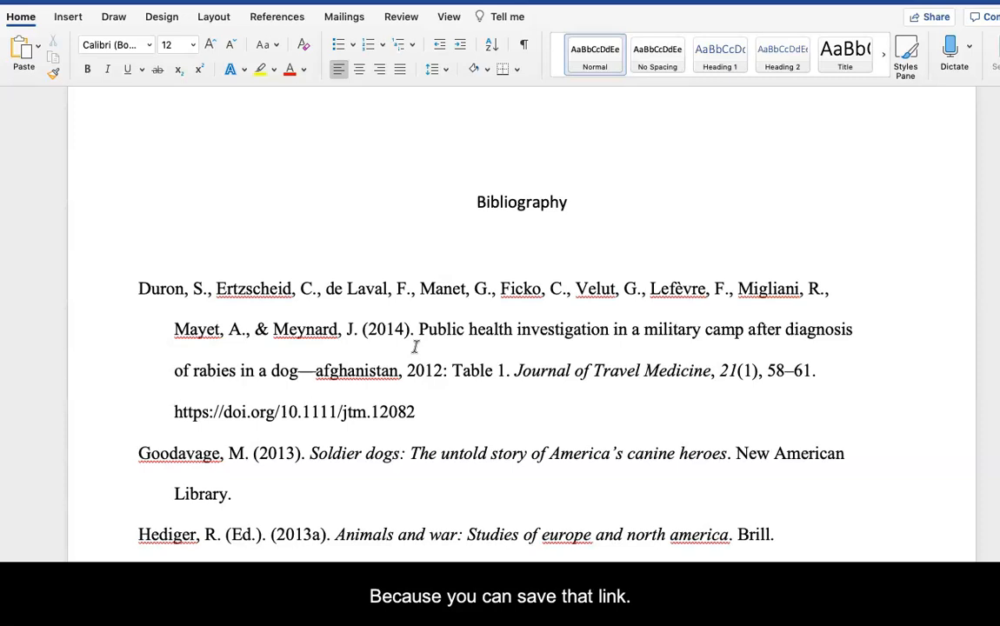
Switch back to ZoteroBib in the browser and create a link to this version of the bibliography
key(super+Tab)
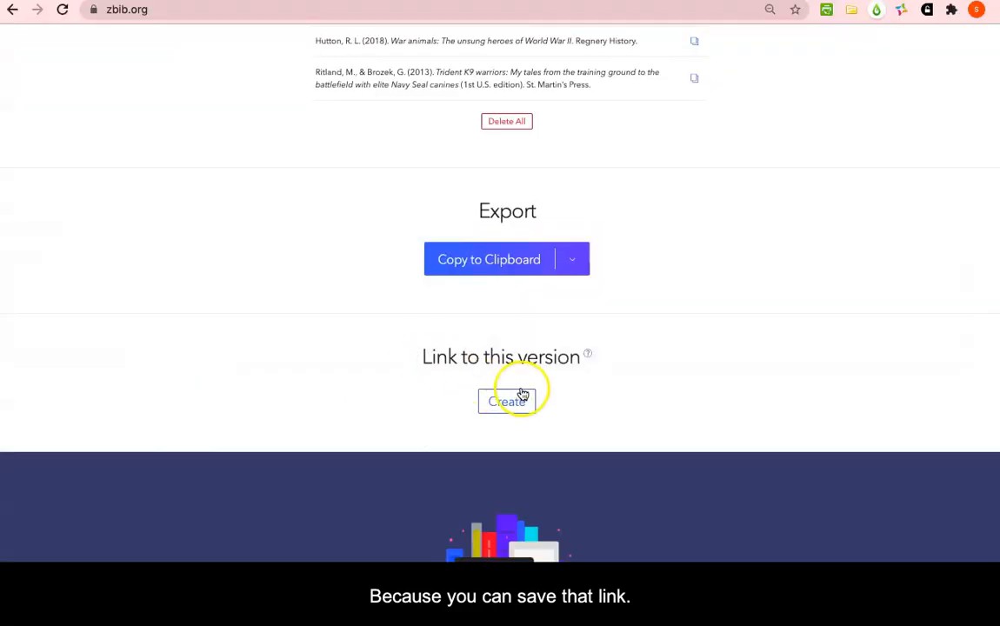
click(507, 402)
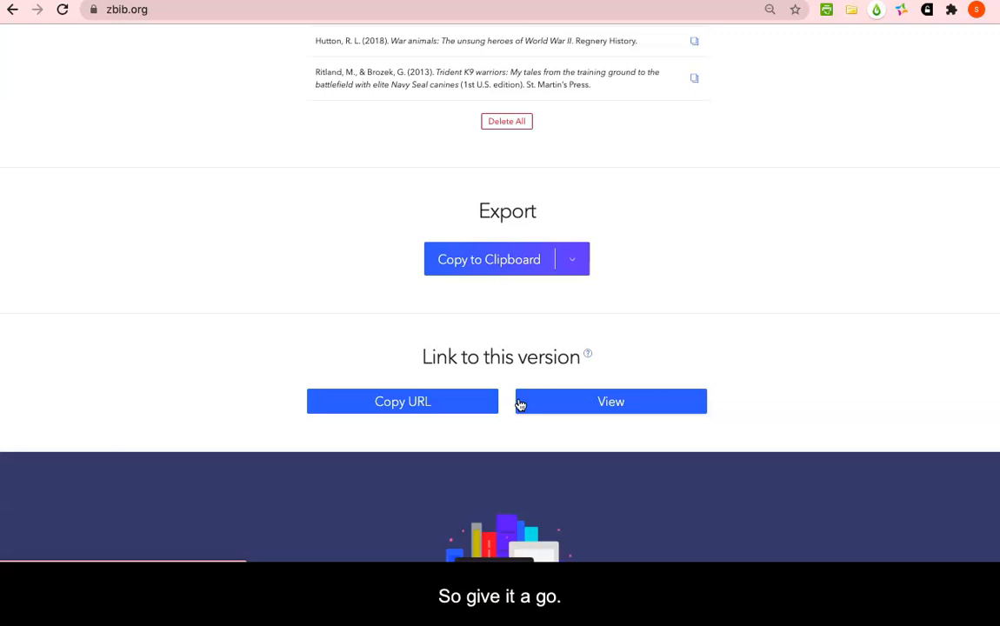
key(super+Tab)
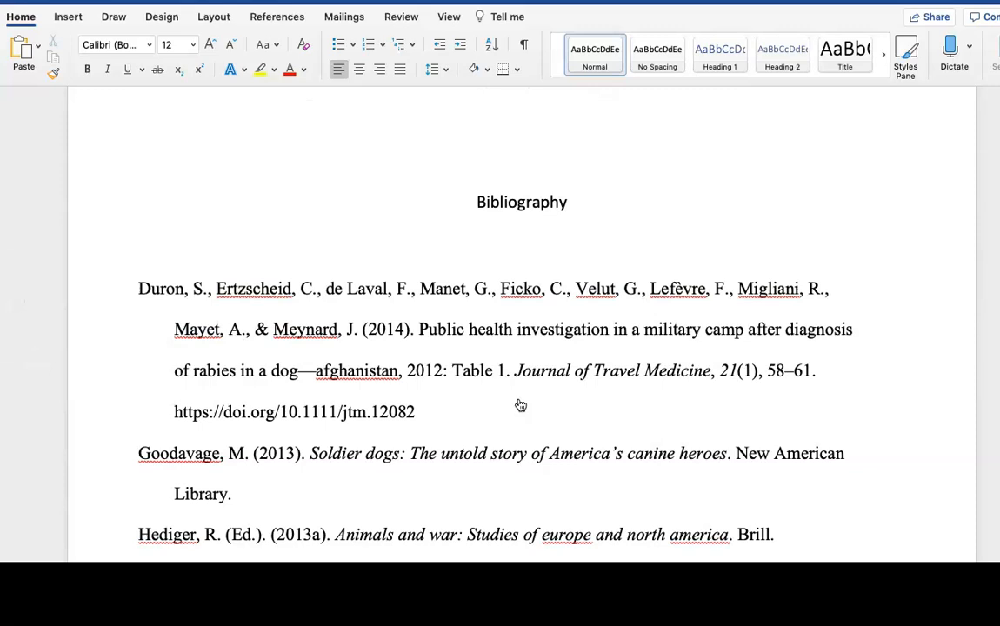
key(super+Tab)
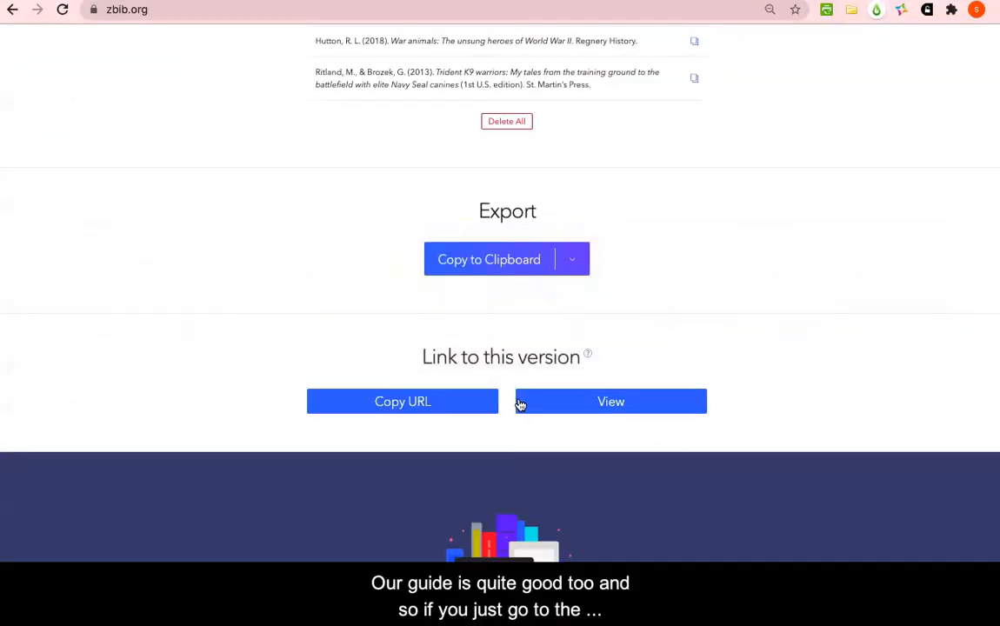
key(super+Tab)
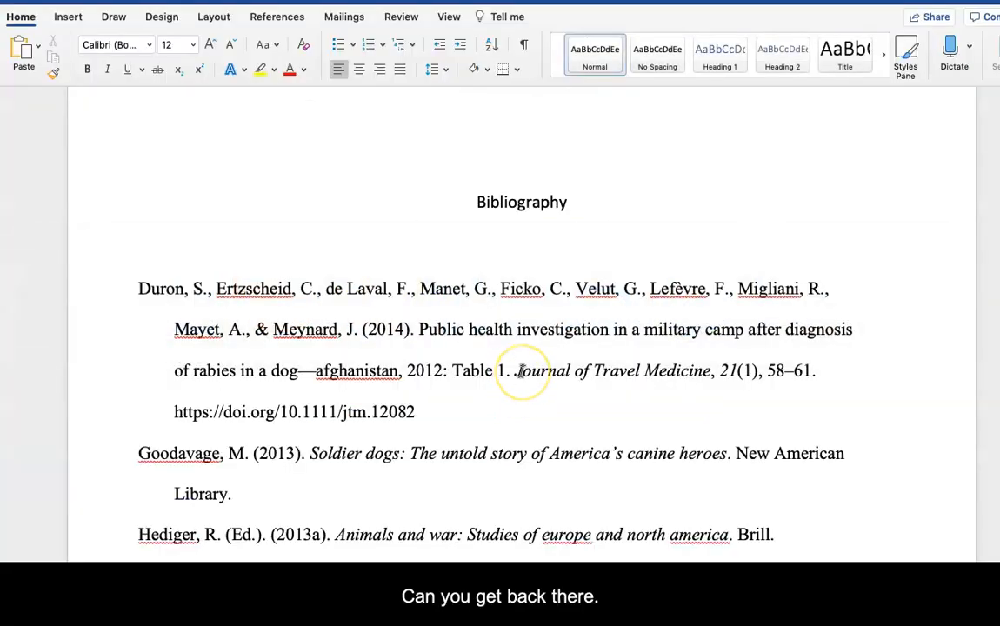
Switch from Word back to the browser and open the Research Guides from the Washington University Libraries home page
key(super+Tab)
scroll(587, 219, up, 10)
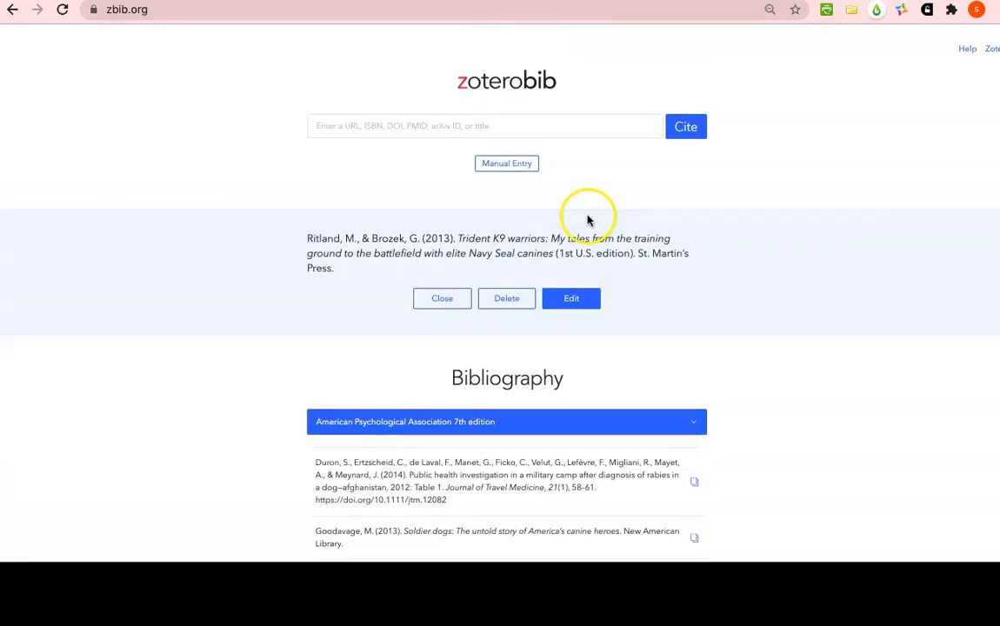
click(513, 2)
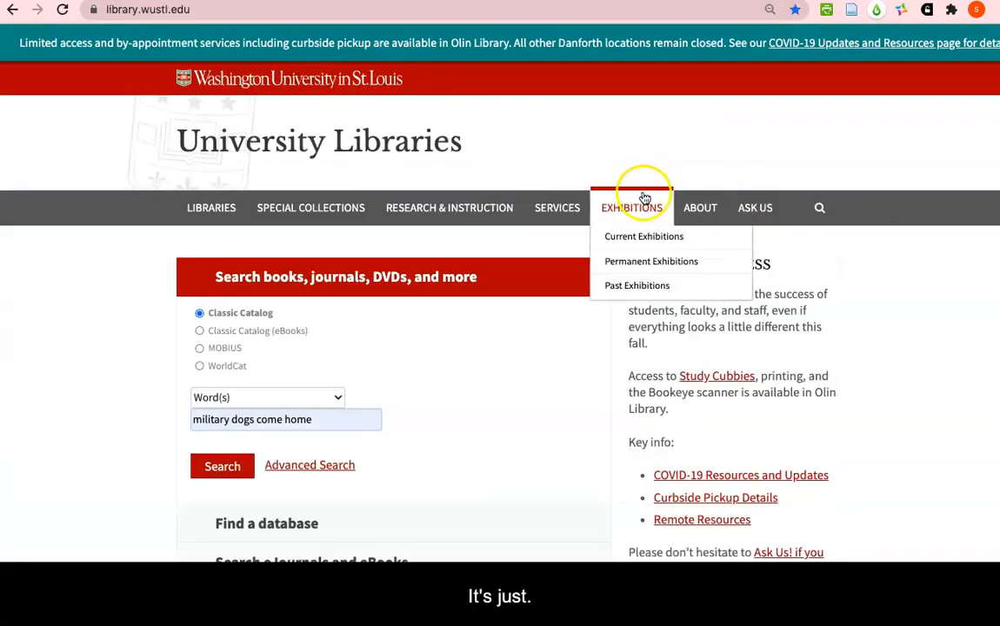
scroll(402, 397, down, 5)
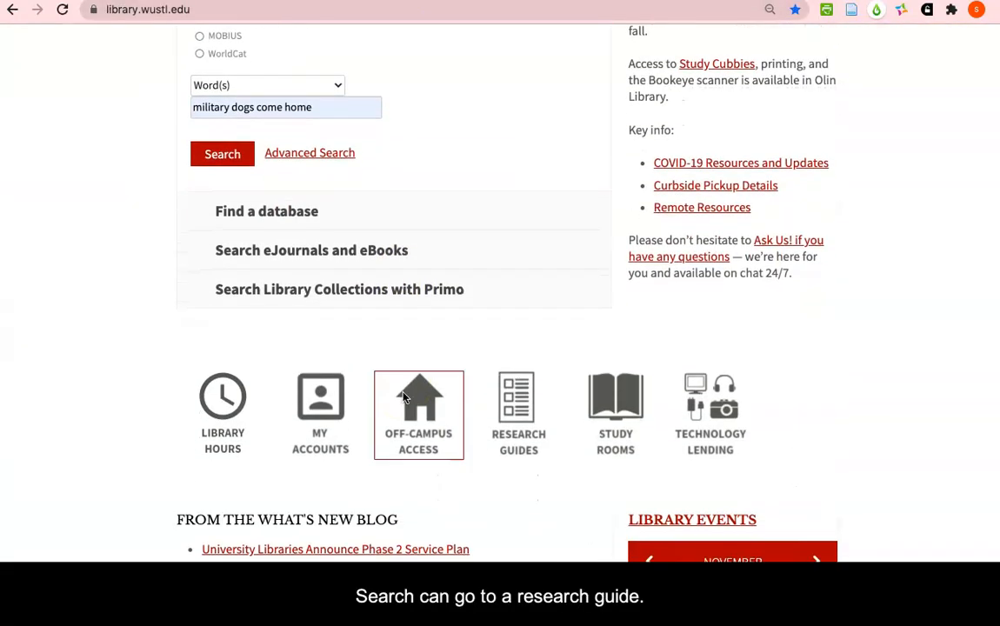
click(517, 400)
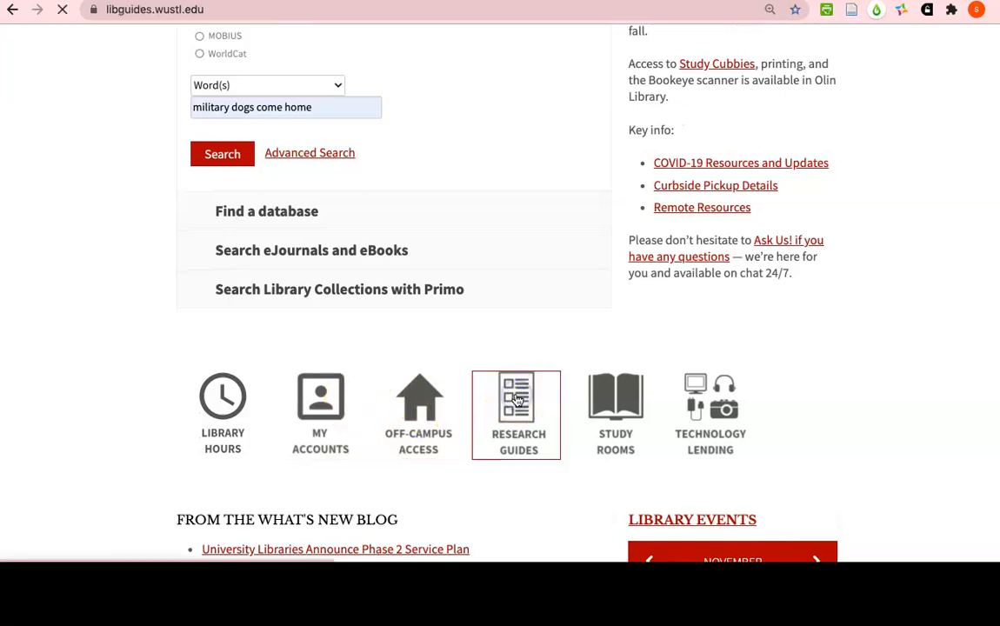
Search the research guides for "zotero", open the Zotero & ZoteroBib guide, and look over its topics and introduction
click(477, 320)
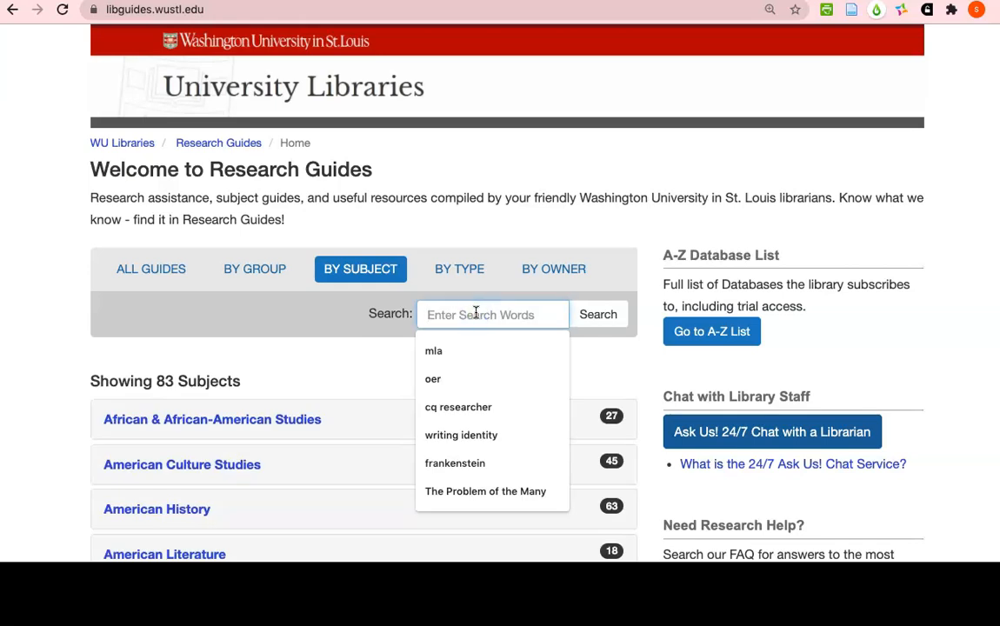
text(zotero)
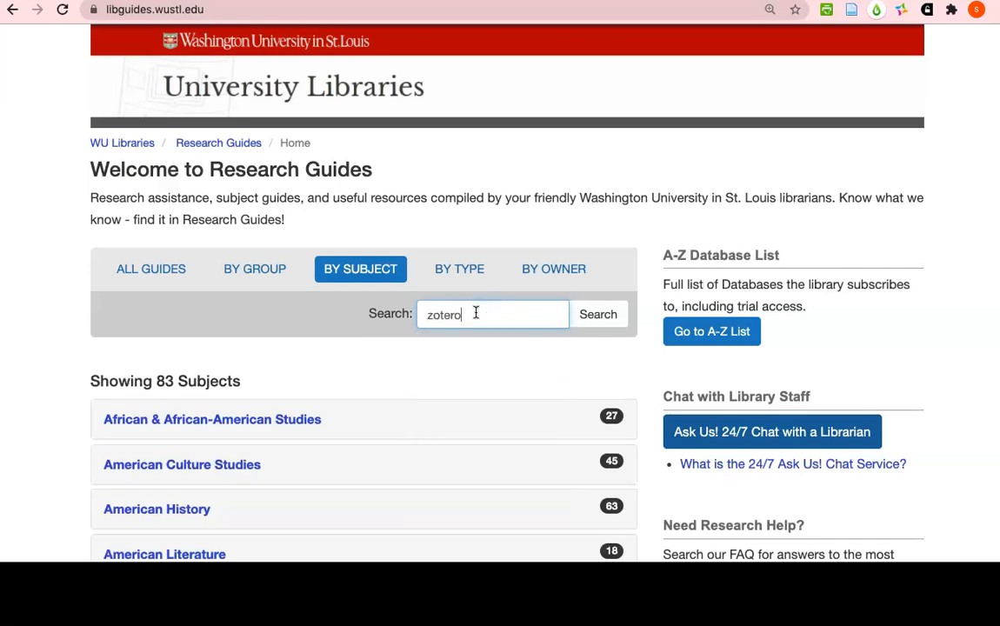
key(Return)
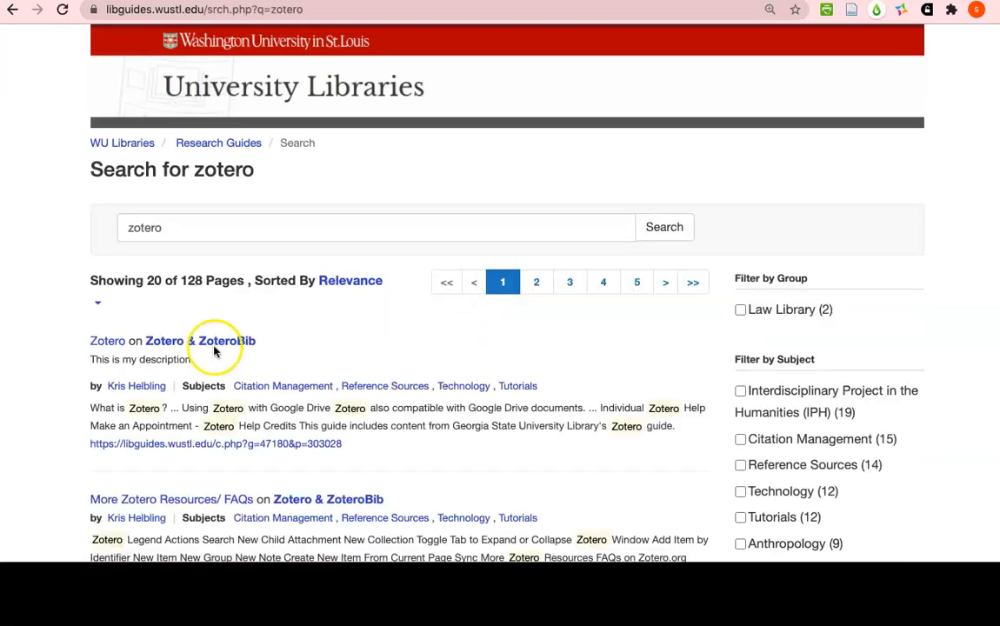
click(214, 344)
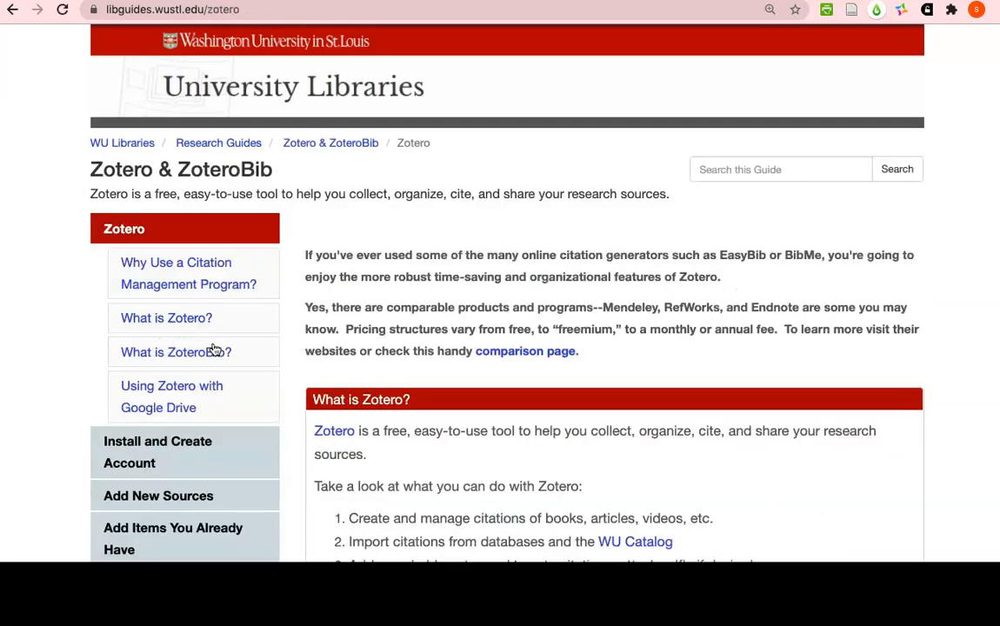
scroll(214, 349, down, 4)
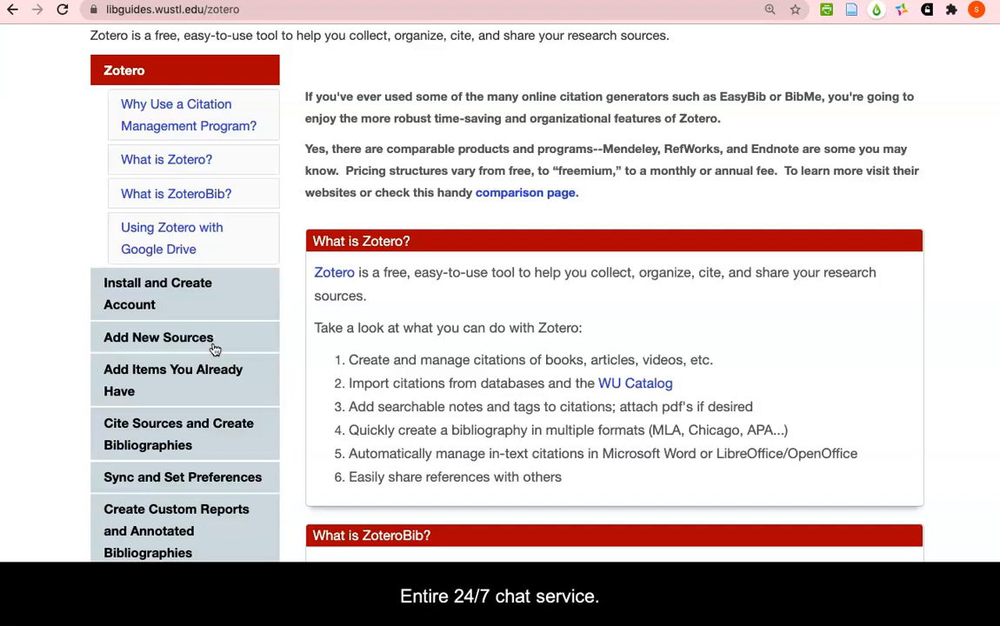
scroll(213, 348, up, 5)
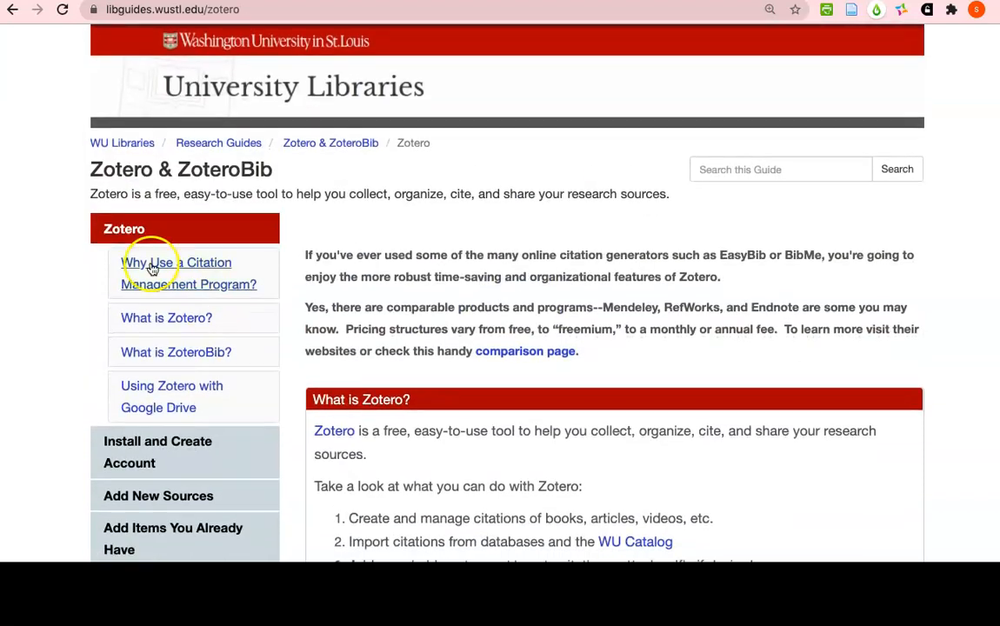
Return to the University Libraries home page, open the Ask Us page, and review its contact, 24/7 chat and subject librarian options
click(302, 93)
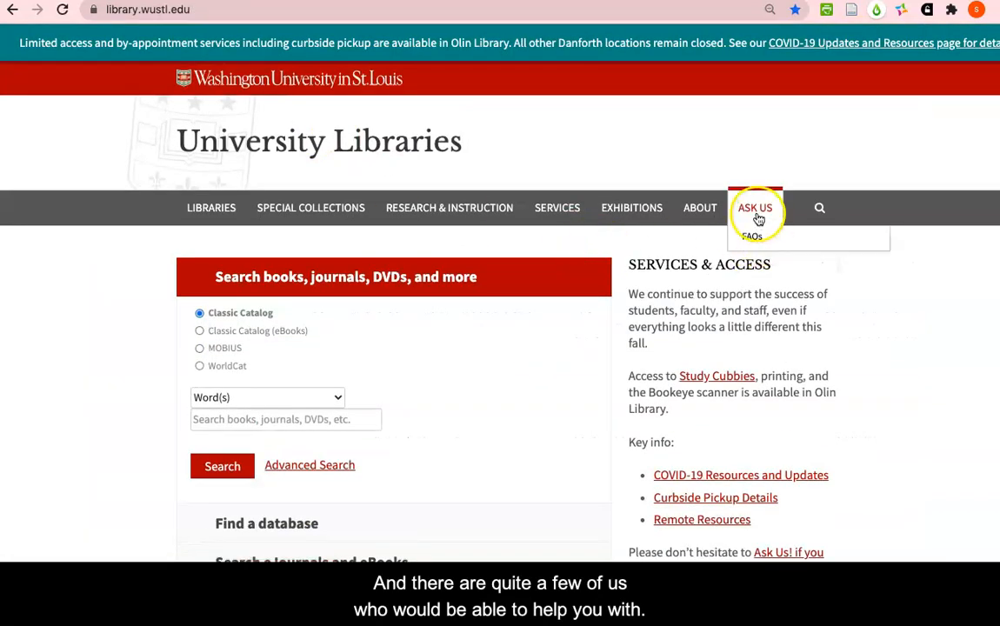
click(757, 216)
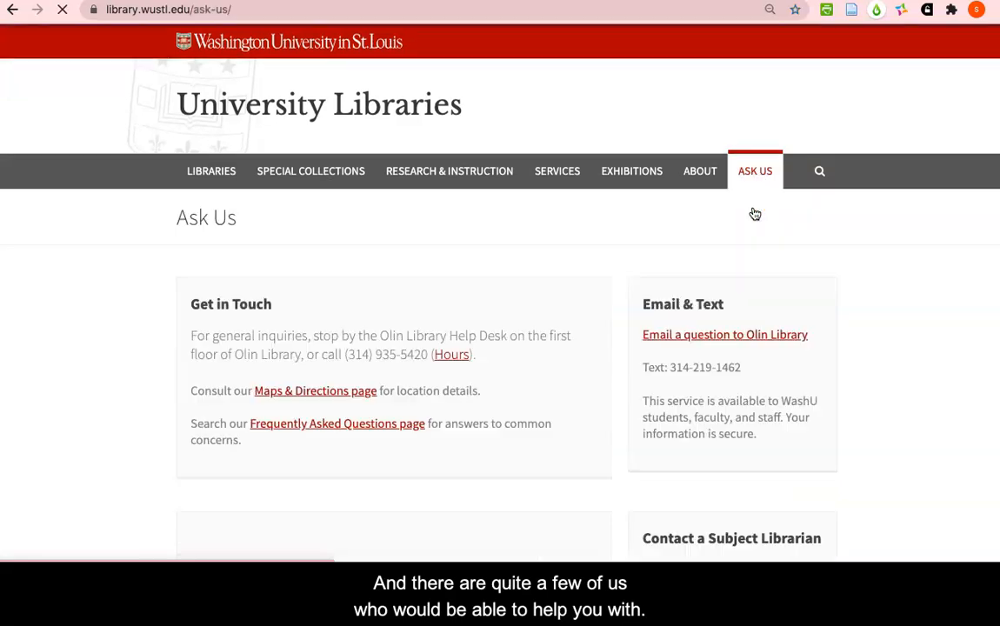
scroll(541, 375, down, 2)
scroll(540, 376, down, 4)
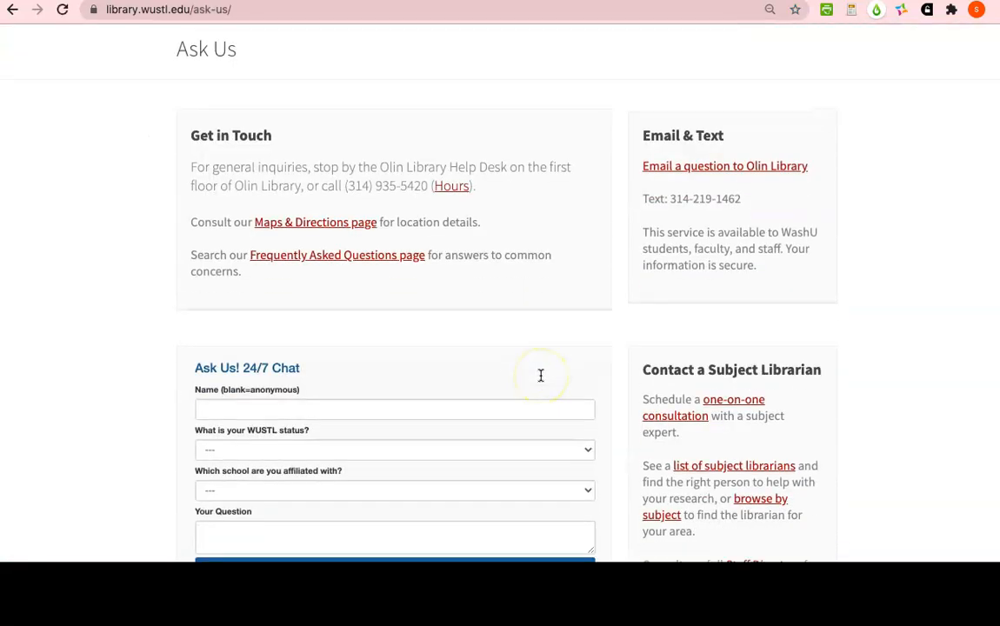